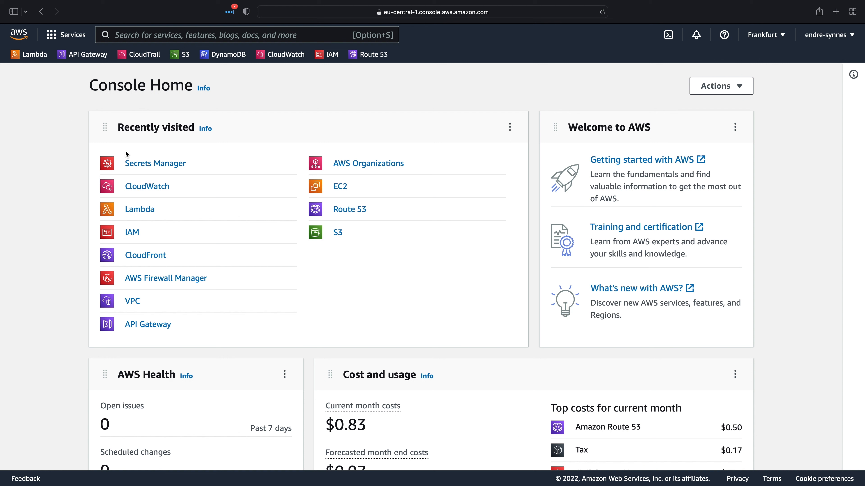
Step: Open the my-api-key secret in Secrets Manager and retrieve its secret value
{"action": "left_click", "coordinate": [136, 165]}
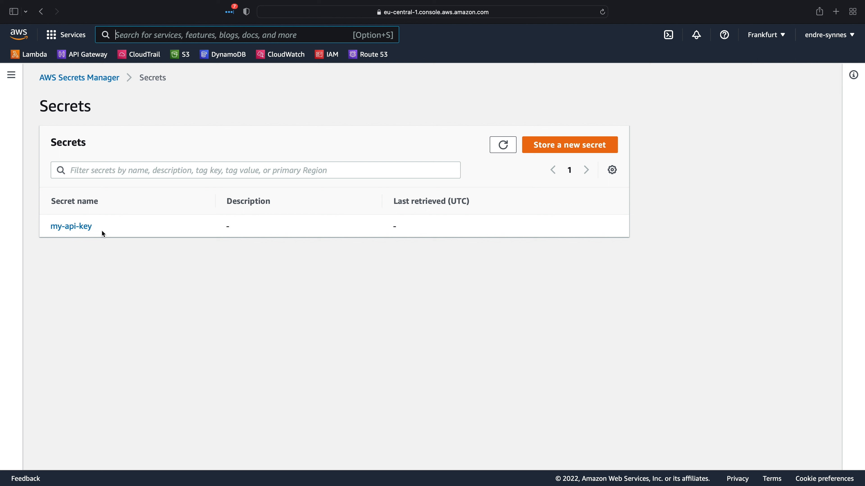
{"action": "left_click", "coordinate": [89, 227]}
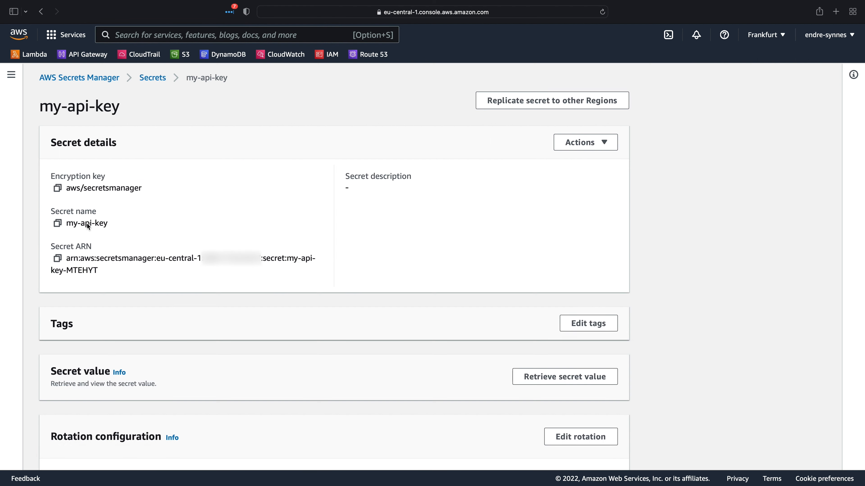
{"action": "scroll", "coordinate": [88, 229], "scroll_direction": "down", "scroll_amount": 1}
{"action": "scroll", "coordinate": [89, 229], "scroll_direction": "down", "scroll_amount": 6}
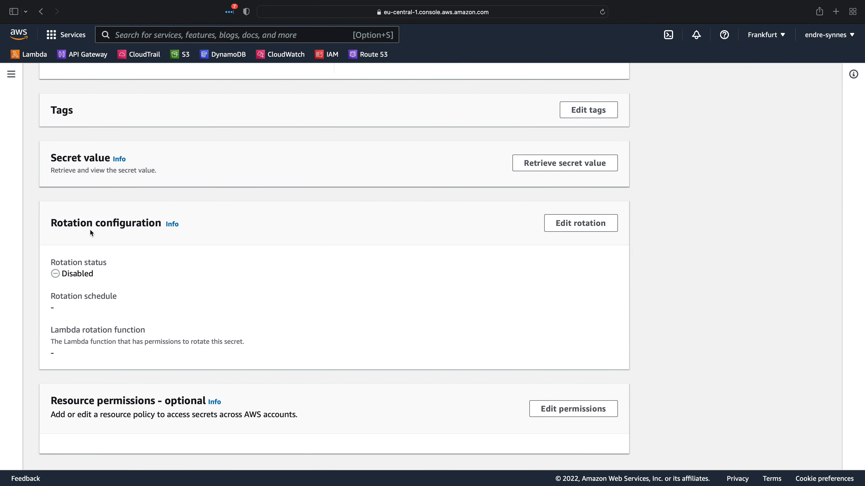
{"action": "left_click", "coordinate": [535, 167]}
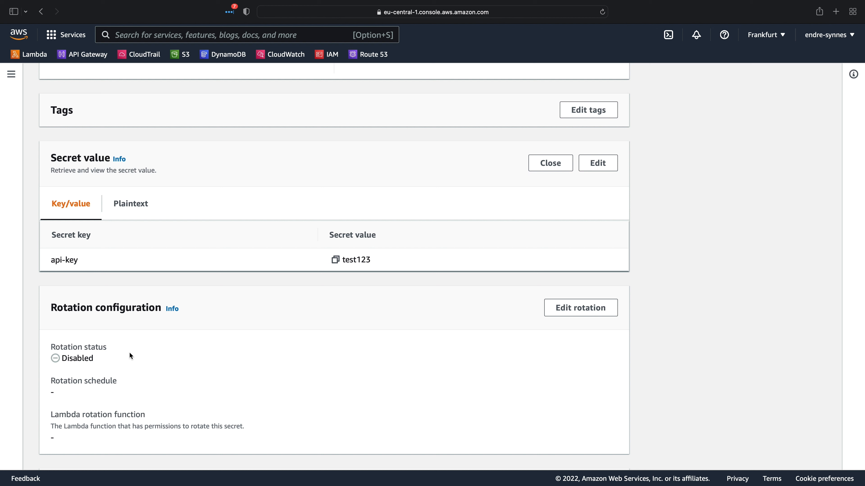
Step: Edit the secret's rotation configuration, enabling automatic rotation with the schedule expression builder
{"action": "left_click", "coordinate": [581, 308]}
{"action": "left_click", "coordinate": [231, 172]}
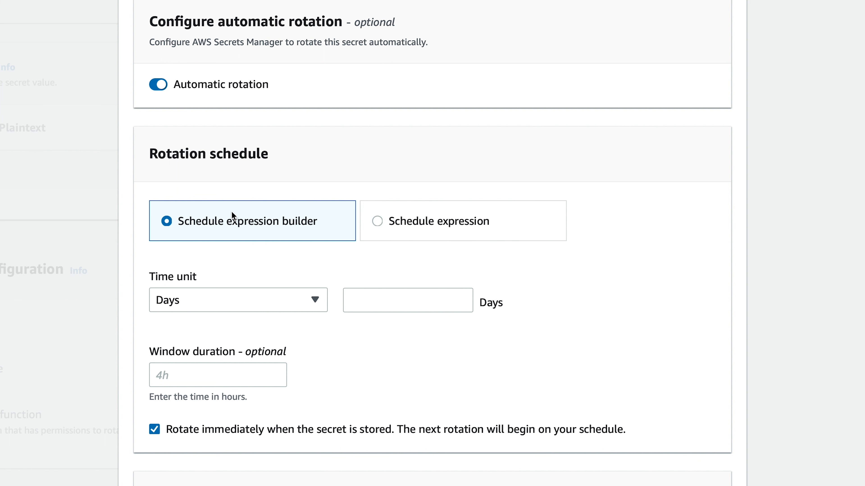
{"action": "left_click", "coordinate": [378, 221]}
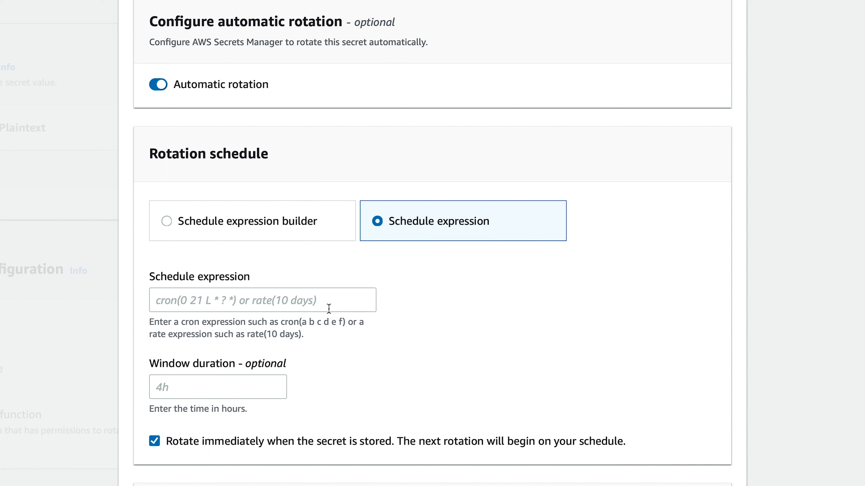
{"action": "left_click", "coordinate": [213, 232]}
Step: Schedule the rotation for every 2 weeks on Monday, with a start time of 2
{"action": "left_click", "coordinate": [213, 300]}
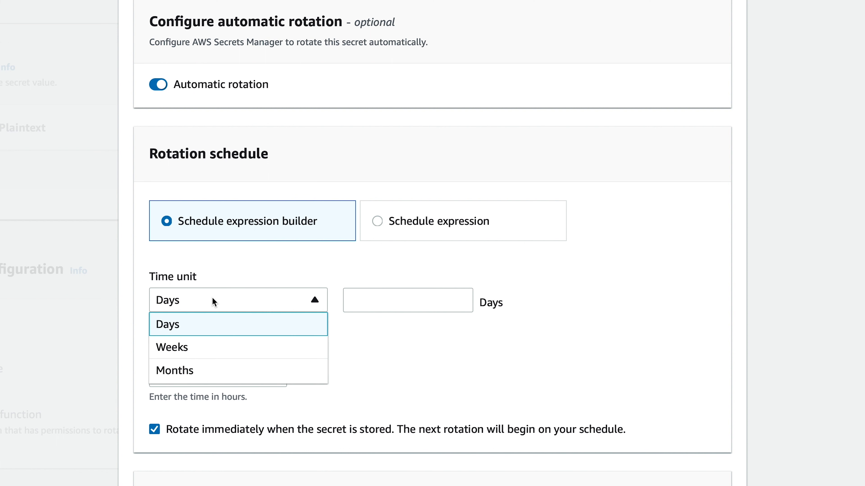
{"action": "left_click", "coordinate": [199, 348]}
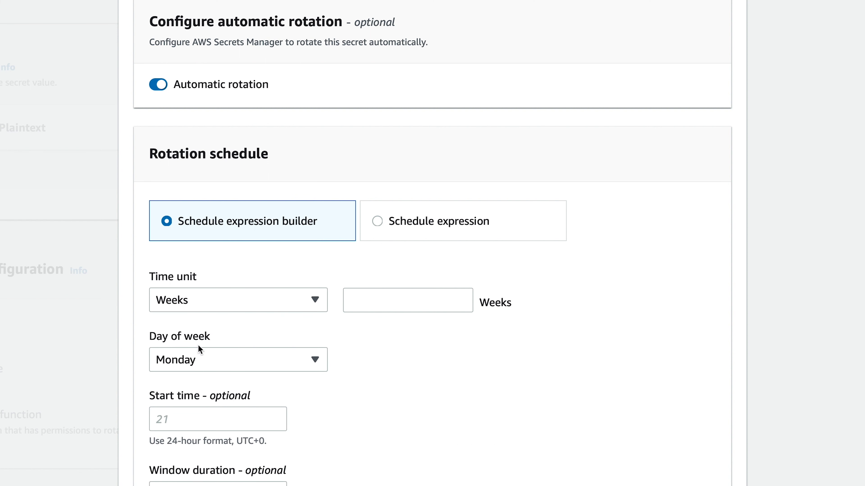
{"action": "left_click", "coordinate": [388, 305]}
{"action": "type", "text": "2"}
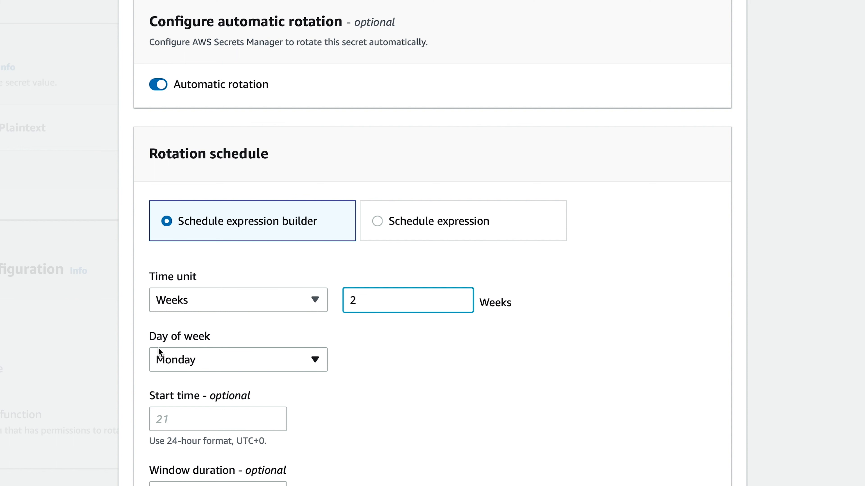
{"action": "left_click", "coordinate": [164, 359]}
{"action": "left_click", "coordinate": [164, 360]}
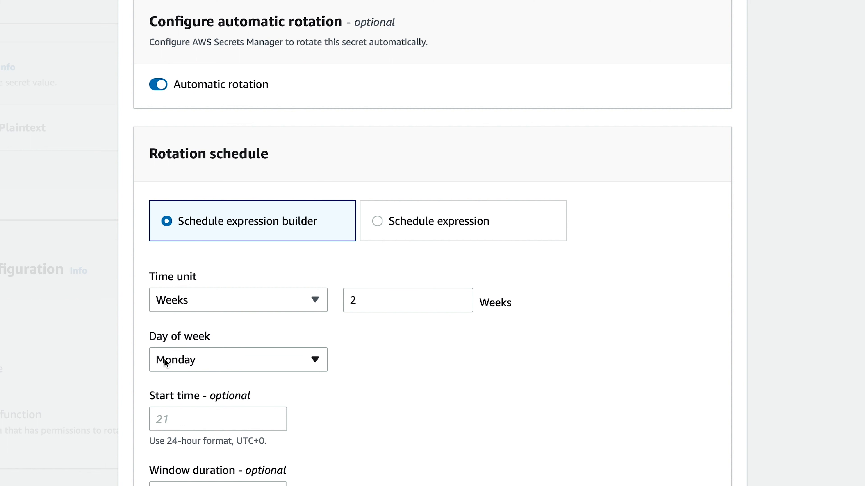
{"action": "left_click", "coordinate": [168, 411]}
{"action": "type", "text": "2"}
Step: Open the creation page for a new Lambda rotation function from the rotation settings
{"action": "scroll", "coordinate": [376, 412], "scroll_direction": "down", "scroll_amount": 1}
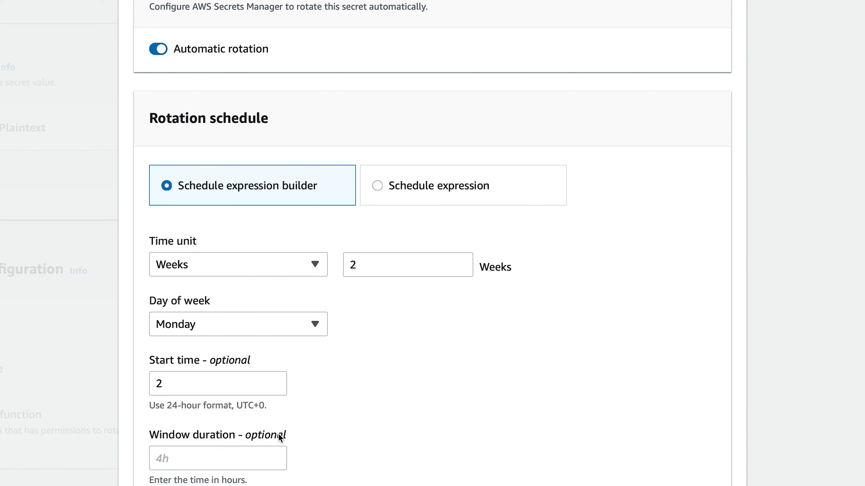
{"action": "scroll", "coordinate": [278, 436], "scroll_direction": "down", "scroll_amount": 3}
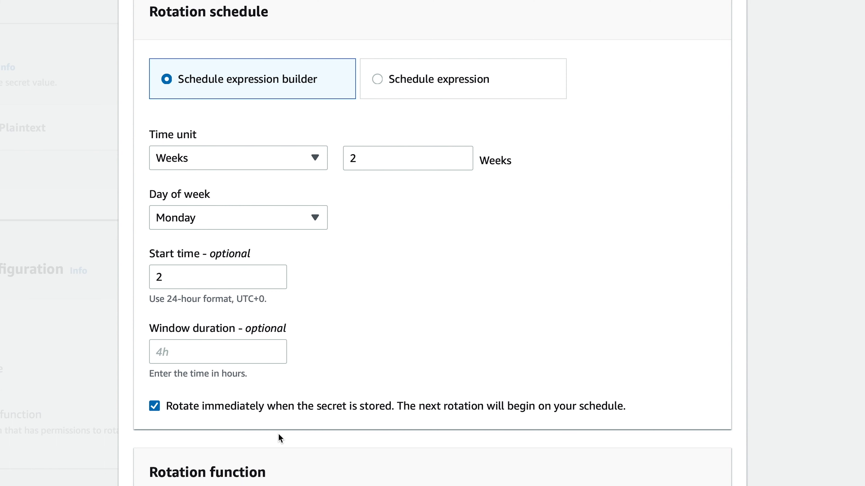
{"action": "scroll", "coordinate": [278, 435], "scroll_direction": "down", "scroll_amount": 2}
{"action": "scroll", "coordinate": [279, 436], "scroll_direction": "down", "scroll_amount": 2}
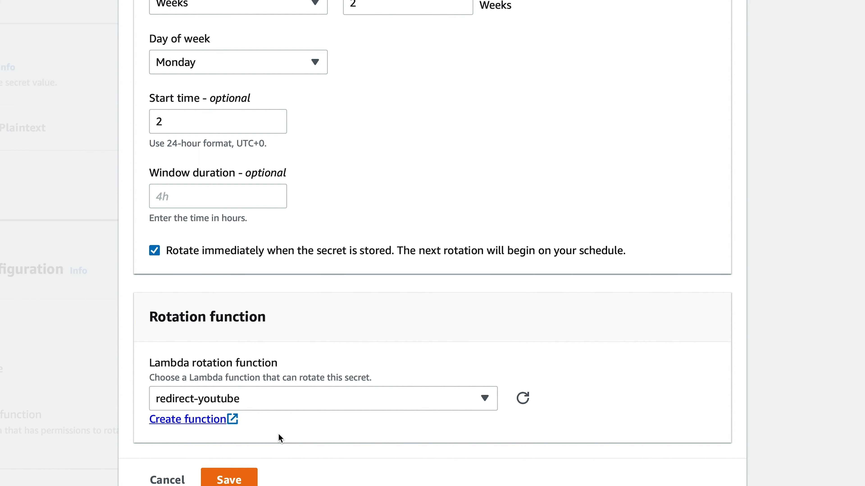
{"action": "left_click", "coordinate": [217, 418]}
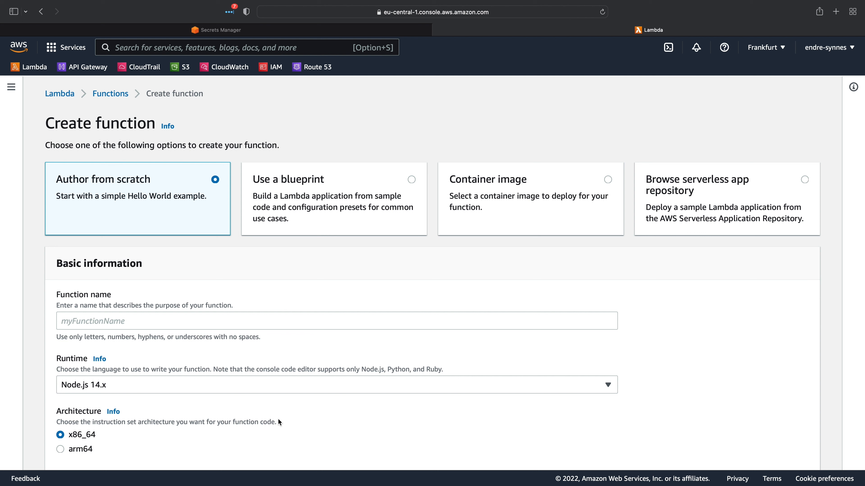
Step: Create a Lambda function from scratch named rotate-secret with the Python 3.9 runtime
{"action": "left_click", "coordinate": [216, 319]}
{"action": "type", "text": "rotate-secret"}
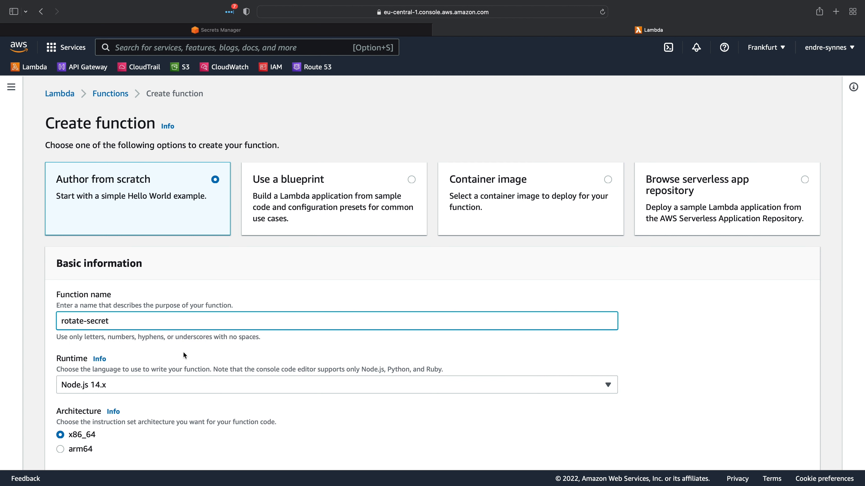
{"action": "left_click", "coordinate": [167, 385]}
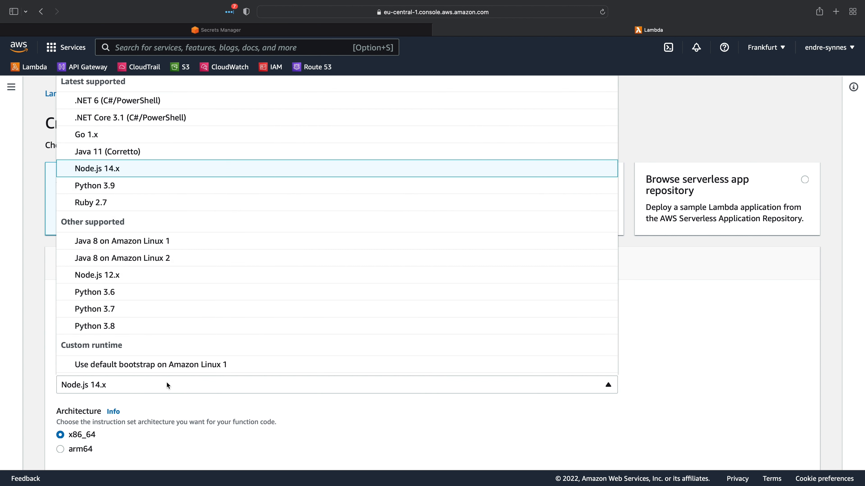
{"action": "left_click", "coordinate": [109, 188]}
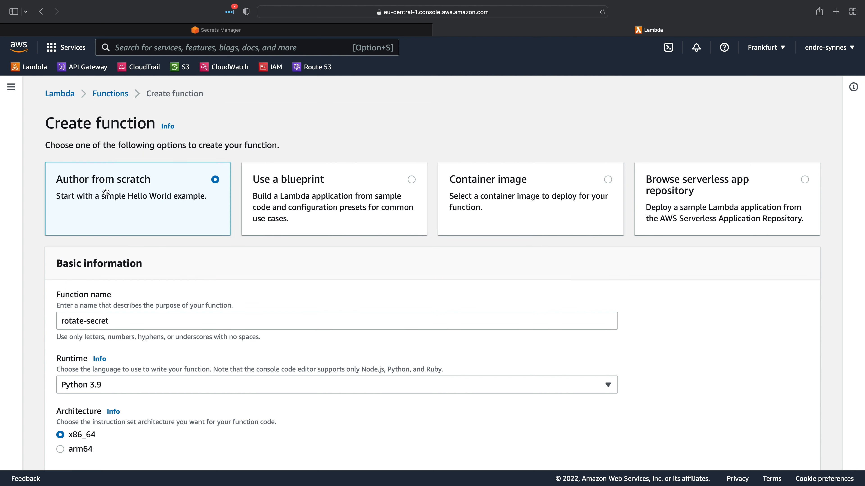
{"action": "scroll", "coordinate": [105, 191], "scroll_direction": "down", "scroll_amount": 5}
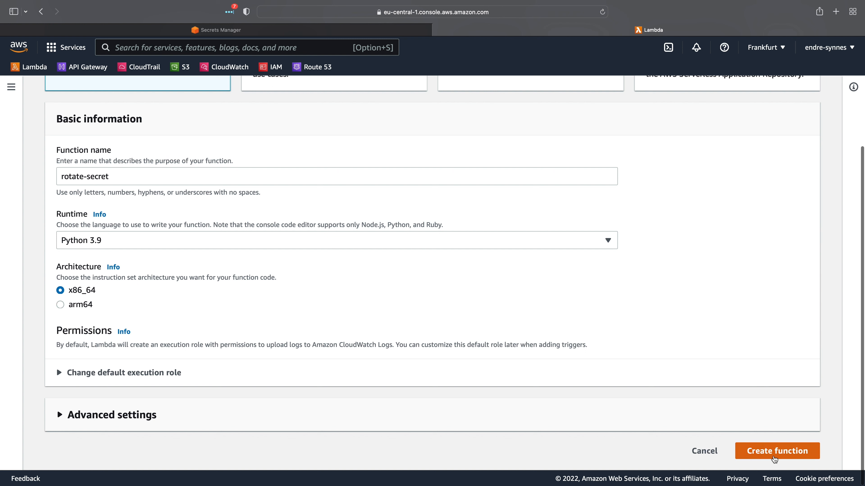
{"action": "left_click", "coordinate": [774, 459]}
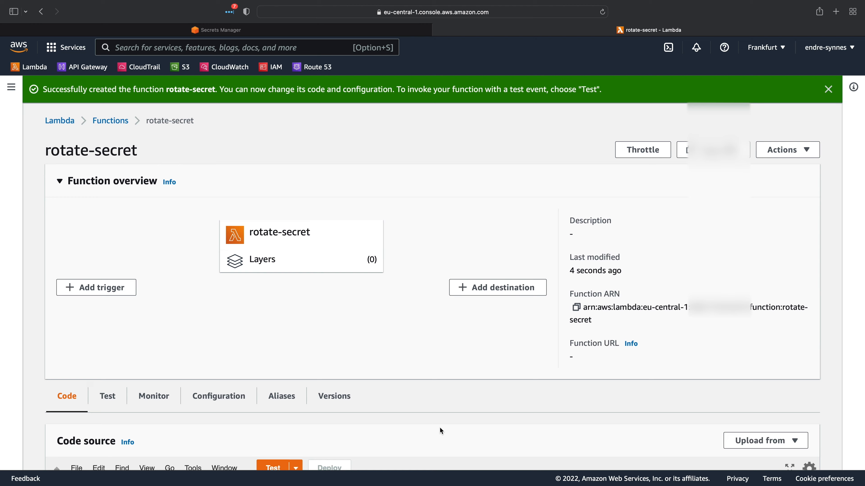
Step: Delete the placeholder comment and return block from the body of lambda_handler in lambda_function.py
{"action": "scroll", "coordinate": [438, 426], "scroll_direction": "down", "scroll_amount": 5}
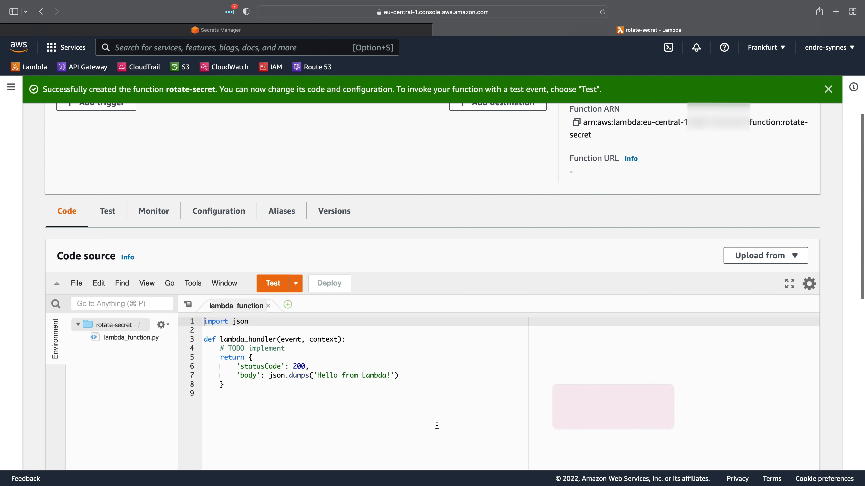
{"action": "left_click_drag", "start_coordinate": [409, 413], "coordinate": [199, 322]}
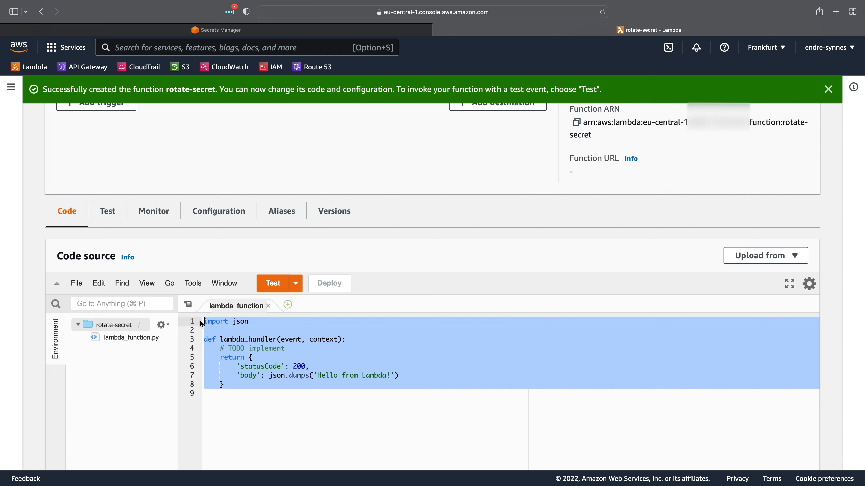
{"action": "left_click_drag", "start_coordinate": [236, 387], "coordinate": [221, 350]}
{"action": "key", "text": "BackSpace"}
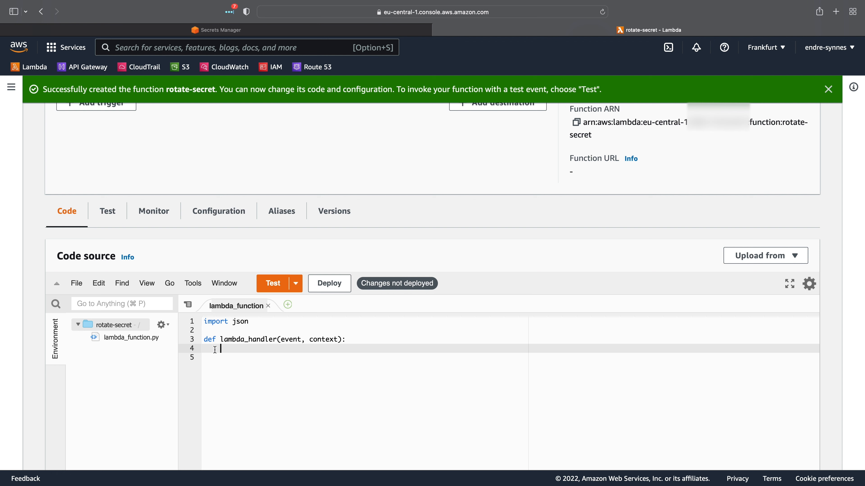
Step: Add the line arn = event["SecretId"] as the first statement in lambda_handler
{"action": "left_click_drag", "start_coordinate": [205, 339], "coordinate": [362, 343]}
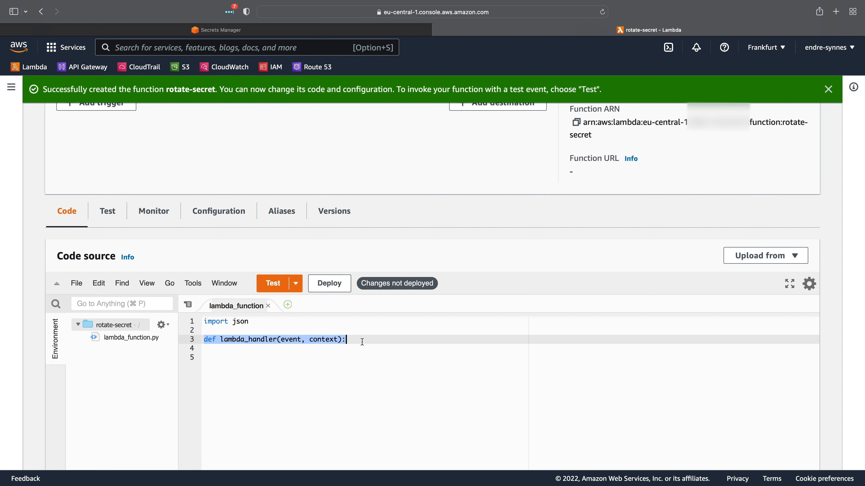
{"action": "left_click", "coordinate": [362, 342]}
{"action": "left_click", "coordinate": [323, 346]}
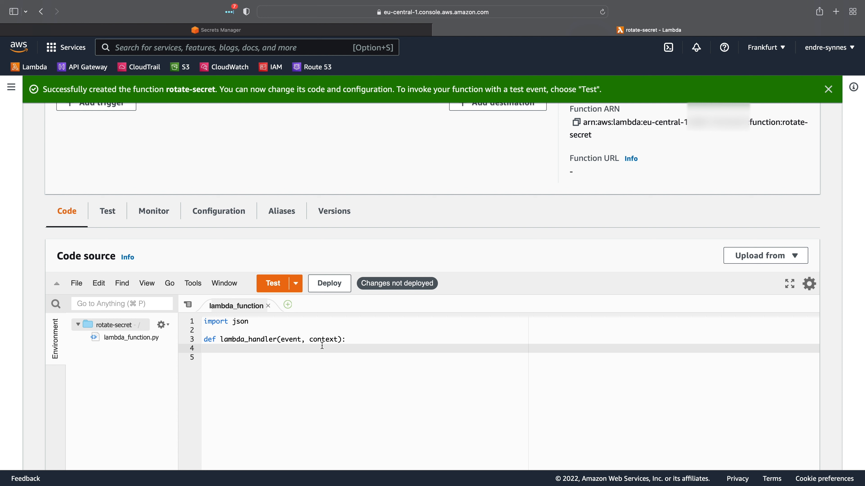
{"action": "left_click_drag", "start_coordinate": [302, 339], "coordinate": [278, 342]}
{"action": "left_click", "coordinate": [277, 349]}
{"action": "type", "text": "arn = event[\"SecretId\"]"}
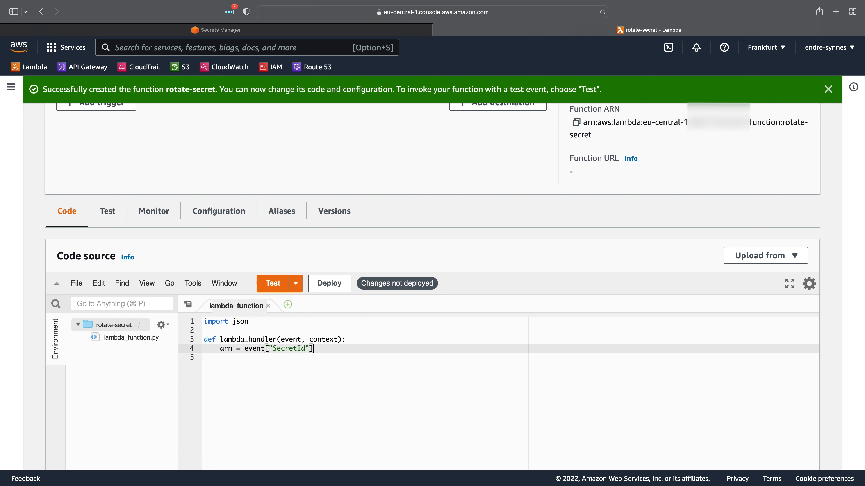
Step: Below the arn line, assign token = event["ClientRequestToken"] and step = event["Step"], followed by blank lines
{"action": "key", "text": "Return"}
{"action": "type", "text": "token = event[\""}
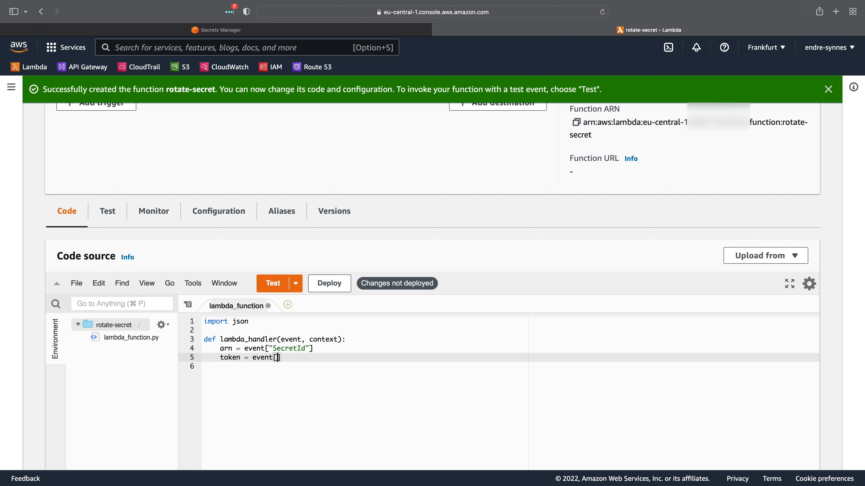
{"action": "type", "text": "ClientRequestToken"}
{"action": "key", "text": "End"}
{"action": "key", "text": "Return"}
{"action": "type", "text": "st"}
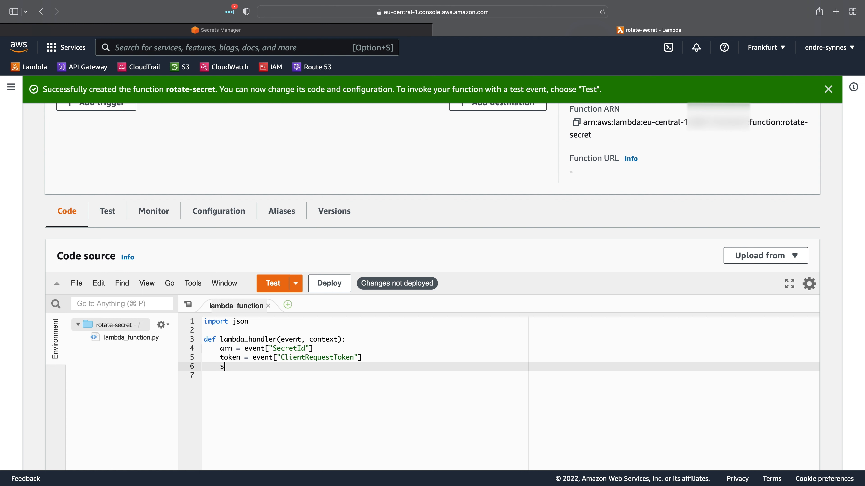
{"action": "type", "text": "ep = e"}
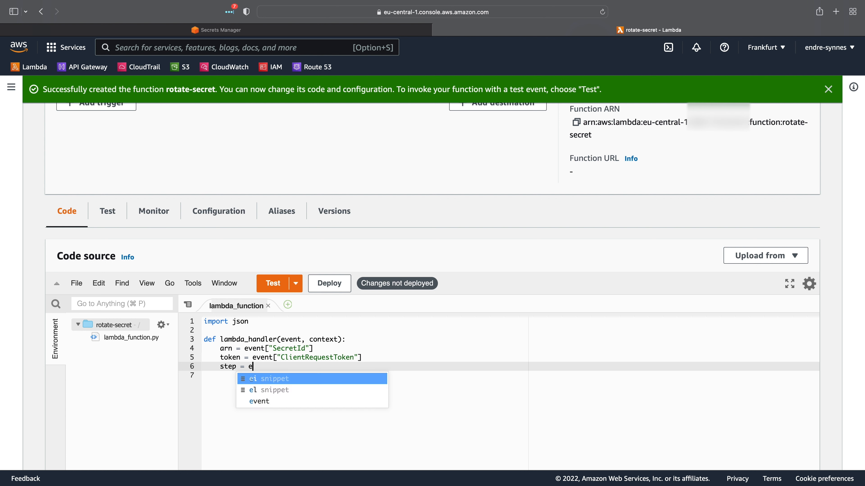
{"action": "type", "text": "vent[\"Step"}
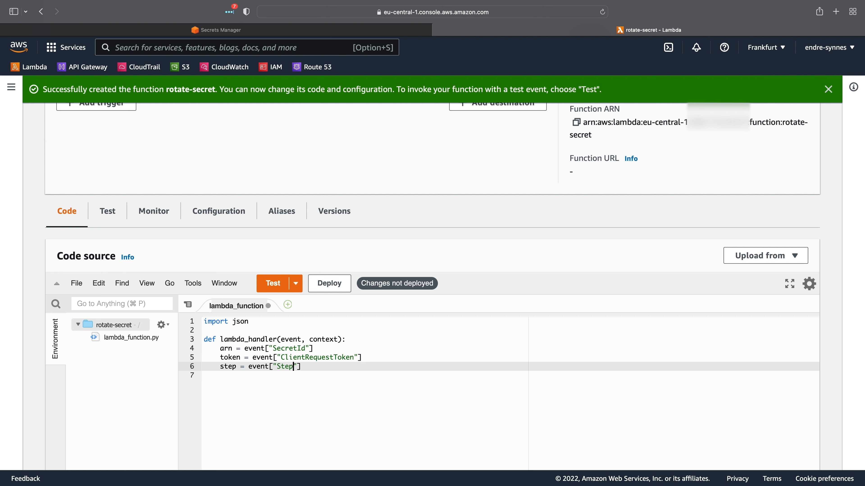
{"action": "key", "text": "End"}
{"action": "key", "text": "Return"}
{"action": "key", "text": "Return"}
Step: Add import boto3 below the json import
{"action": "left_click", "coordinate": [254, 322]}
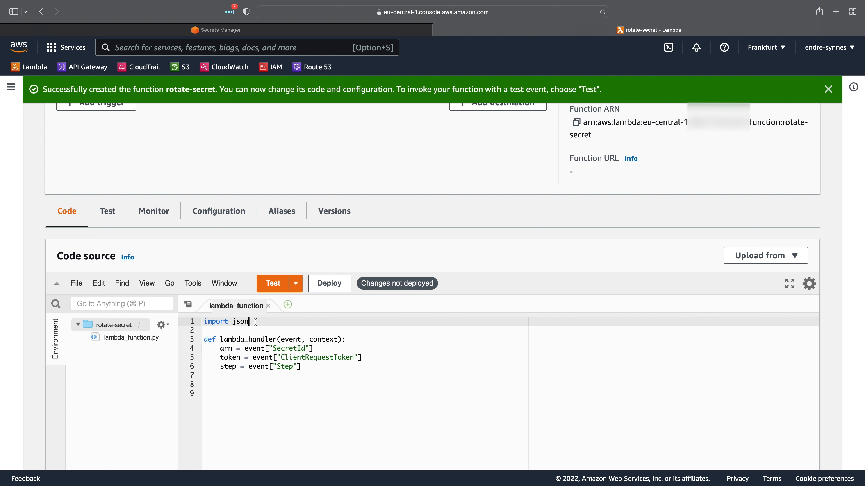
{"action": "key", "text": "Return"}
{"action": "type", "text": "import "}
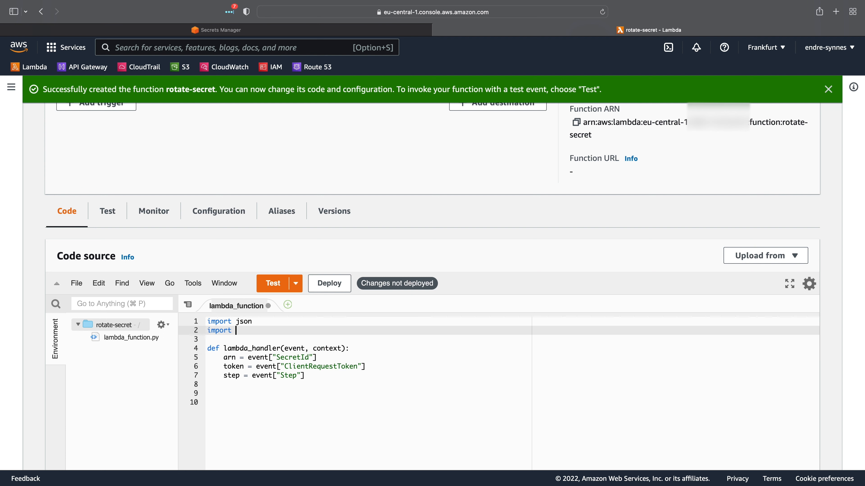
{"action": "type", "text": "boto3"}
Step: Below the event variables in lambda_handler, add client = boto3.client("secretsmanager") followed by blank lines
{"action": "left_click", "coordinate": [249, 386]}
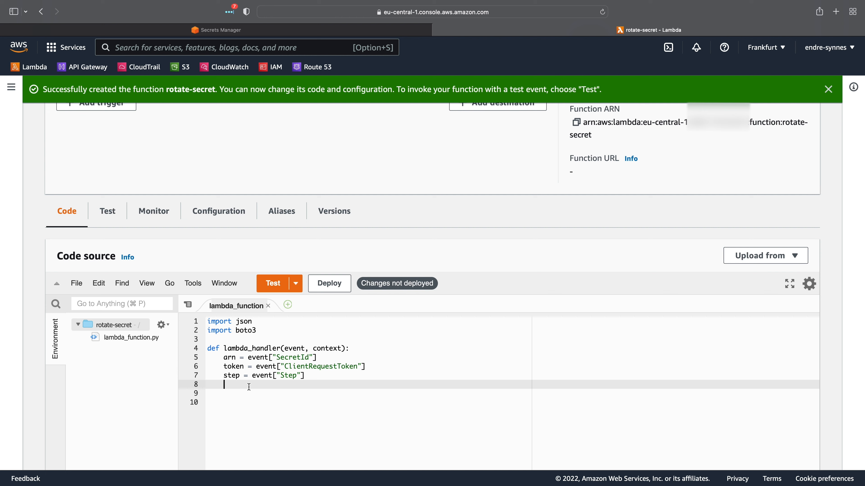
{"action": "key", "text": "Return"}
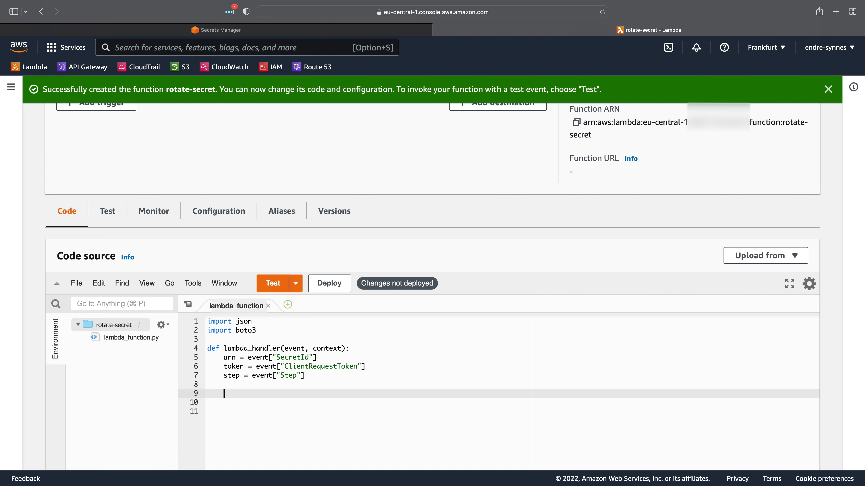
{"action": "type", "text": "client = boto3.client(\"secrets"}
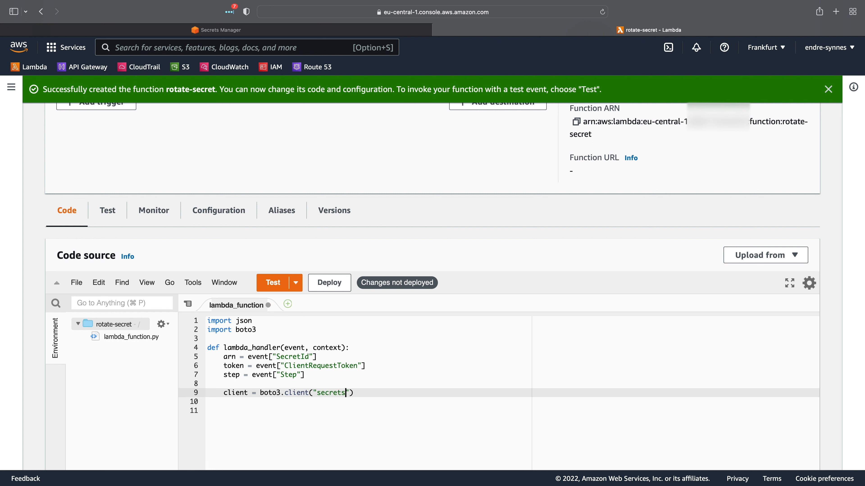
{"action": "type", "text": "manager\""}
{"action": "key", "text": "End"}
{"action": "key", "text": "Return"}
{"action": "key", "text": "Return"}
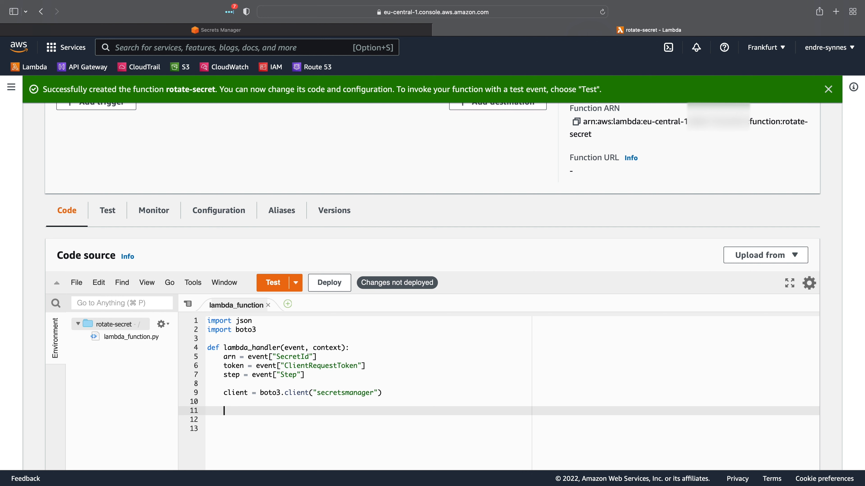
Step: Below the client line in lambda_handler, add metadata = client.describe_secret(SecretId=arn) and save the file
{"action": "type", "text": "metadata = client.describe_secret(SecretId"}
{"action": "key", "text": "super+s"}
{"action": "type", "text": "=arn"}
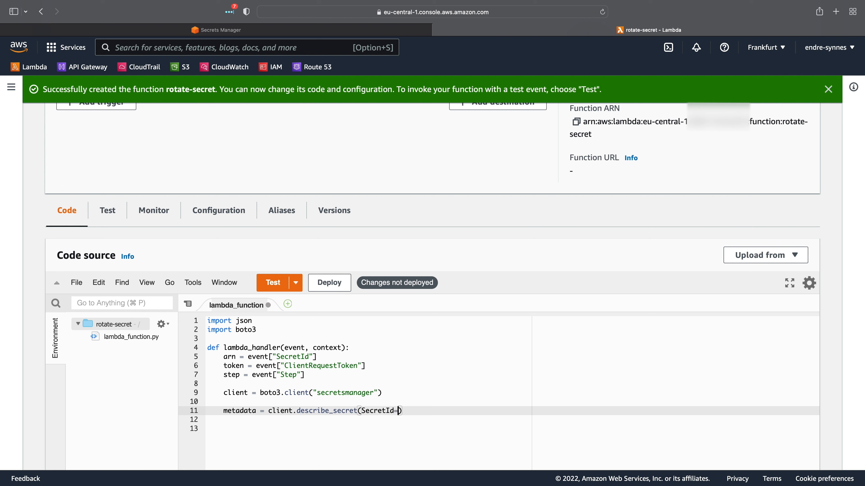
{"action": "key", "text": "super+s"}
Step: Below the metadata line, separated by a blank line, add the condition if not metadata["RotationEnabled"]: and start its indented body
{"action": "key", "text": "Down"}
{"action": "key", "text": "Return"}
{"action": "type", "text": "if not "}
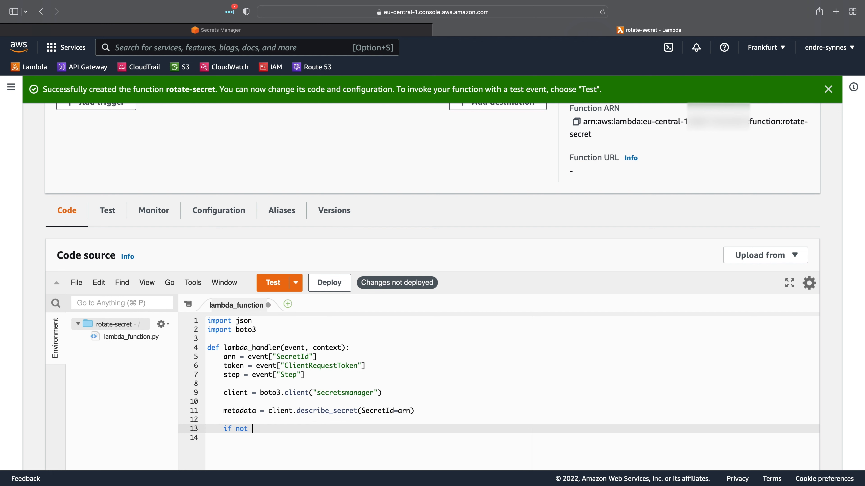
{"action": "type", "text": "metadata[\"RotationEnabled"}
{"action": "key", "text": "End"}
{"action": "type", "text": ":"}
{"action": "key", "text": "Return"}
Step: Inside the RotationEnabled check, add raise ValueError(f"Secret {arn} is not enabled for rotation"), followed by blank lines
{"action": "type", "text": "raise ValueE"}
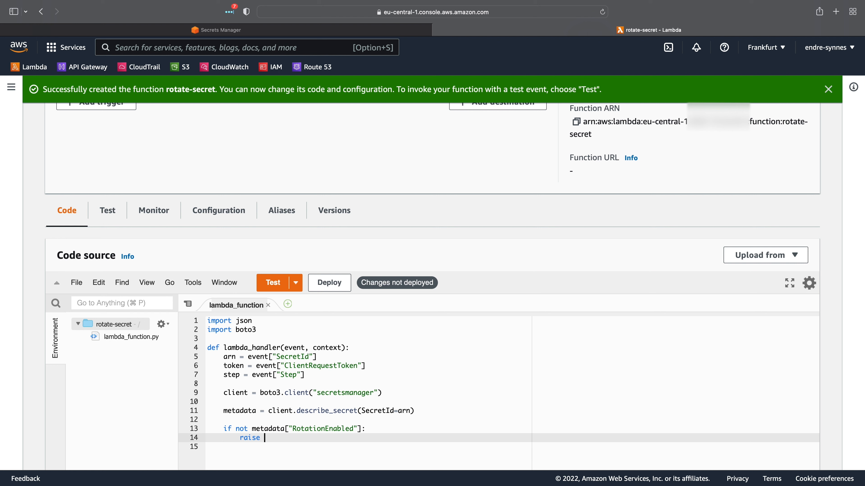
{"action": "type", "text": "rror(\""}
{"action": "key", "text": "Left"}
{"action": "type", "text": "f\""}
{"action": "type", "text": "Secret {arn"}
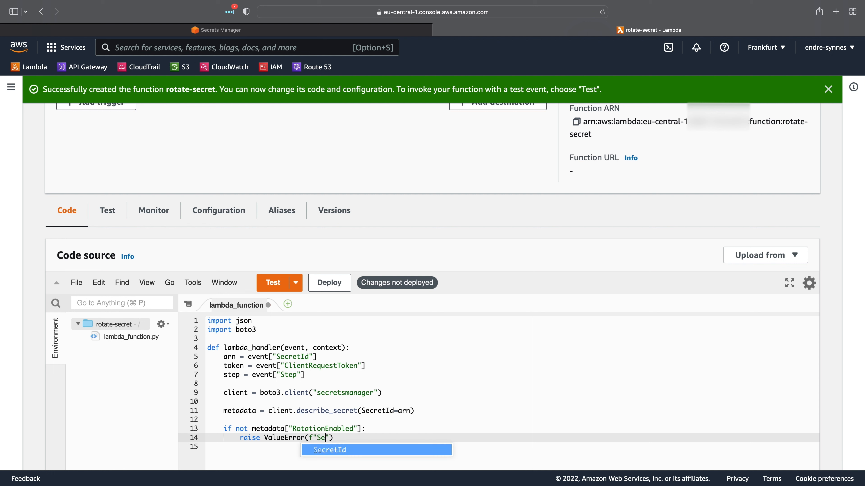
{"action": "type", "text": "} is not enabled for "}
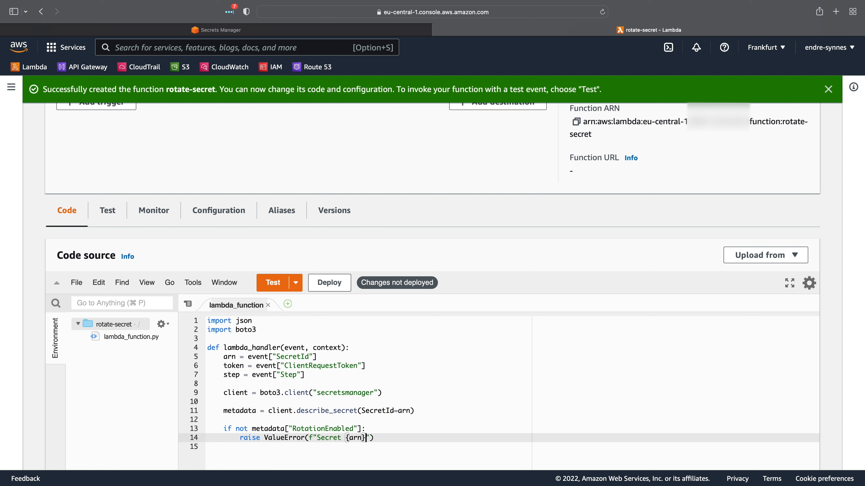
{"action": "type", "text": "rotation"}
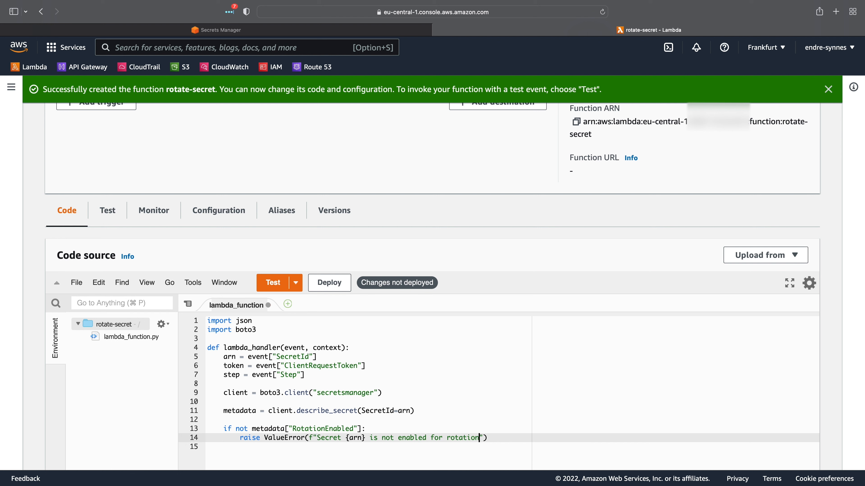
{"action": "key", "text": "End"}
{"action": "key", "text": "Return"}
{"action": "key", "text": "Return"}
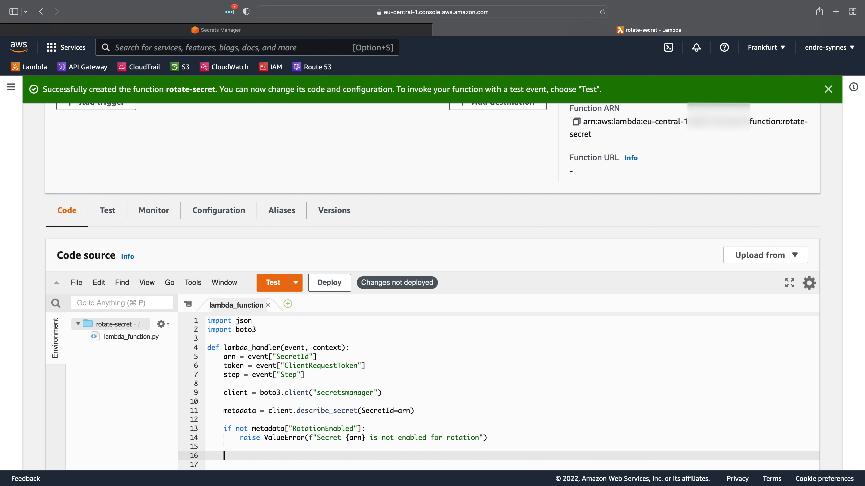